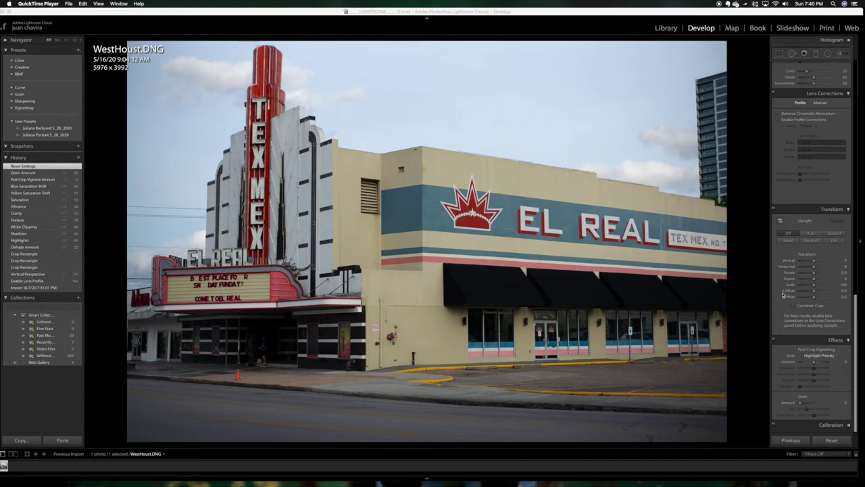
Enable lens profile corrections and set Transform Vertical to -14 so the building stands upright
{"action": "left_click", "coordinate": [777, 120]}
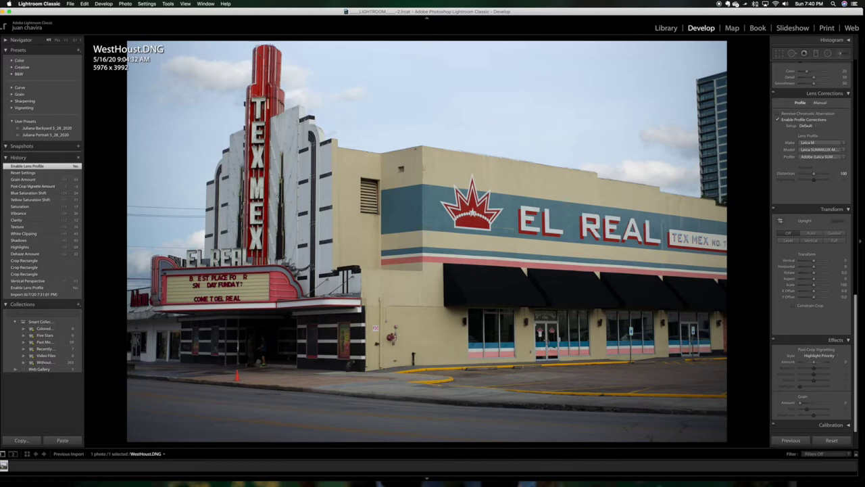
{"action": "left_click_drag", "start_coordinate": [813, 261], "coordinate": [812, 263]}
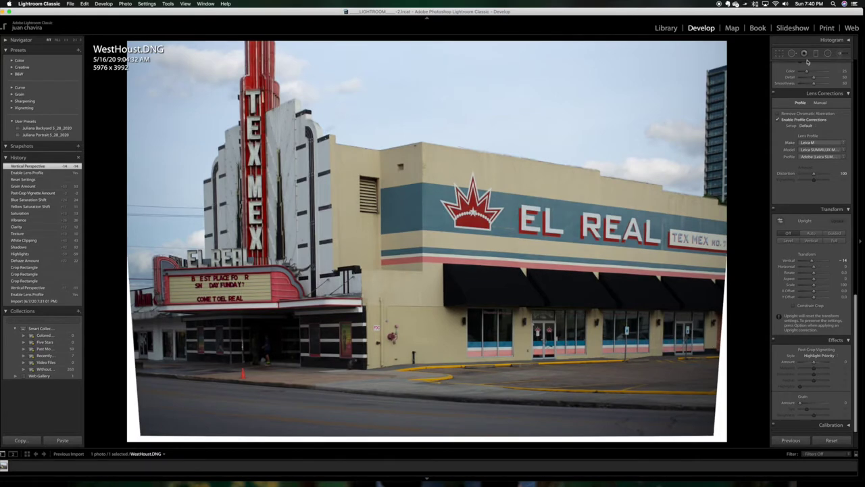
{"action": "left_click", "coordinate": [781, 52]}
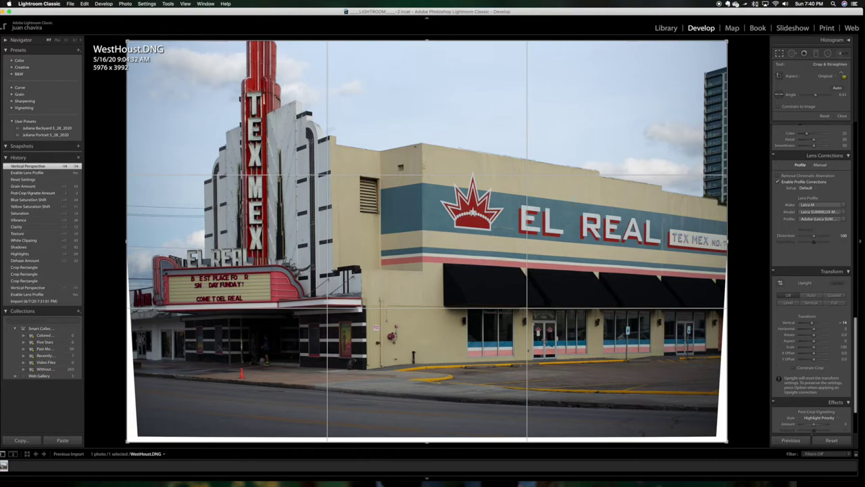
Pull in the right, left and bottom crop edges to 5628 x 3626 and apply the crop
{"action": "left_click_drag", "start_coordinate": [729, 245], "coordinate": [729, 256]}
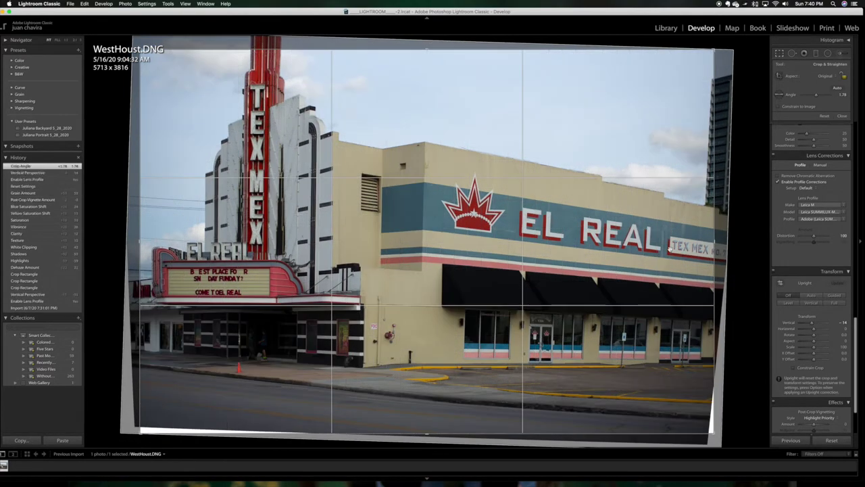
{"action": "key", "text": "super+z"}
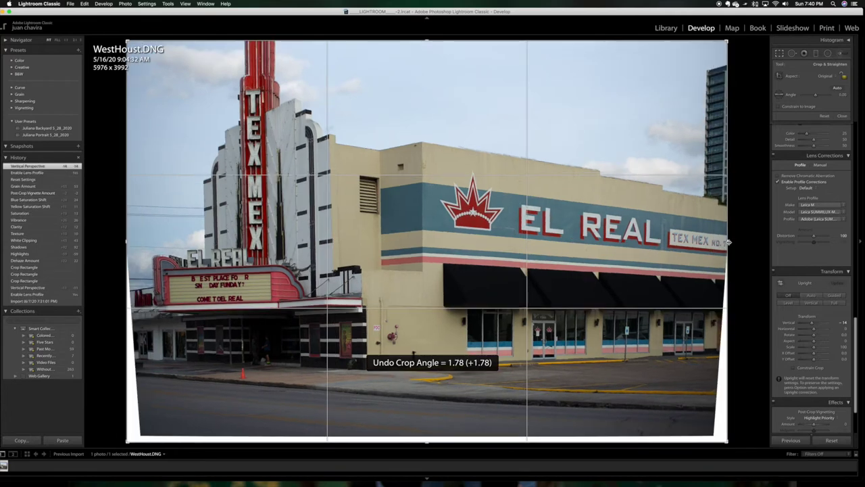
{"action": "left_click_drag", "start_coordinate": [720, 241], "coordinate": [702, 242]}
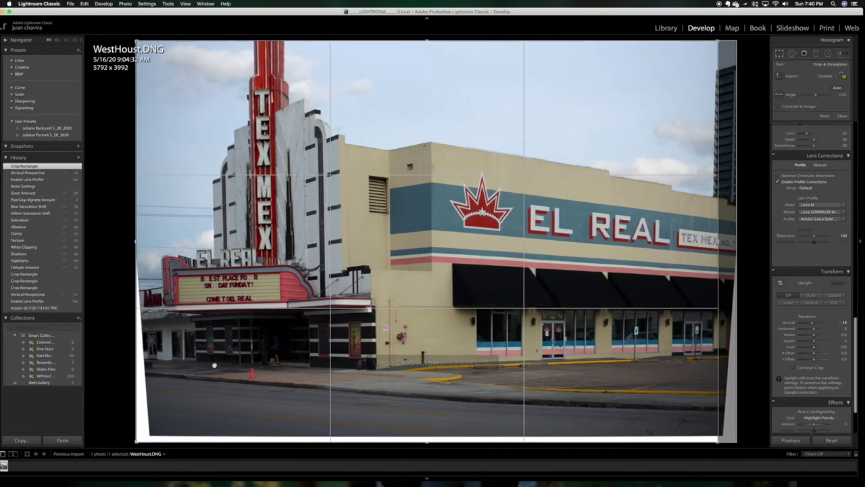
{"action": "left_click_drag", "start_coordinate": [144, 264], "coordinate": [143, 242]}
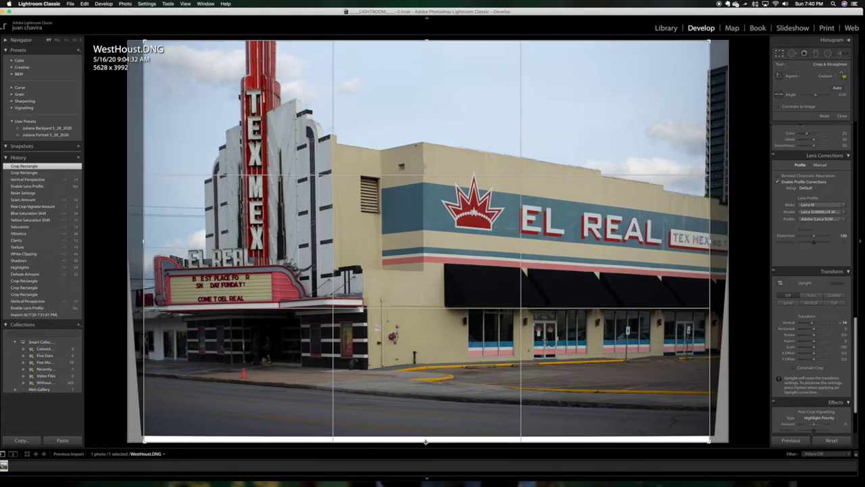
{"action": "left_click_drag", "start_coordinate": [426, 438], "coordinate": [426, 424]}
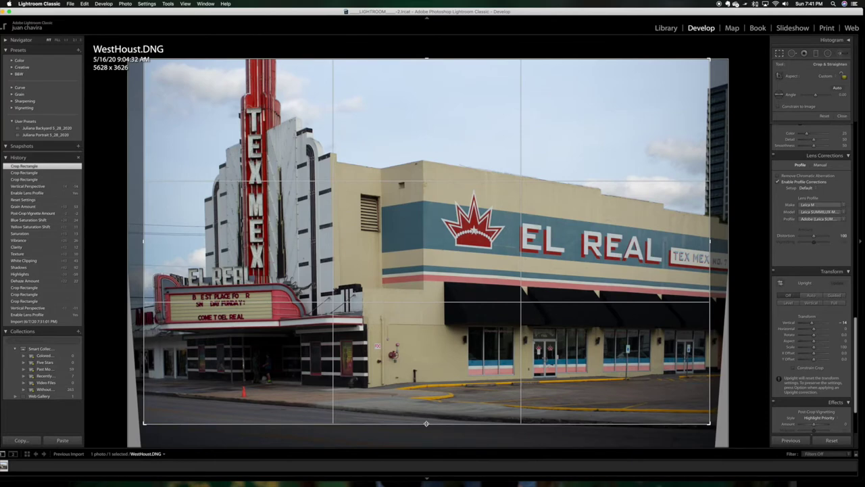
{"action": "key", "text": "Return"}
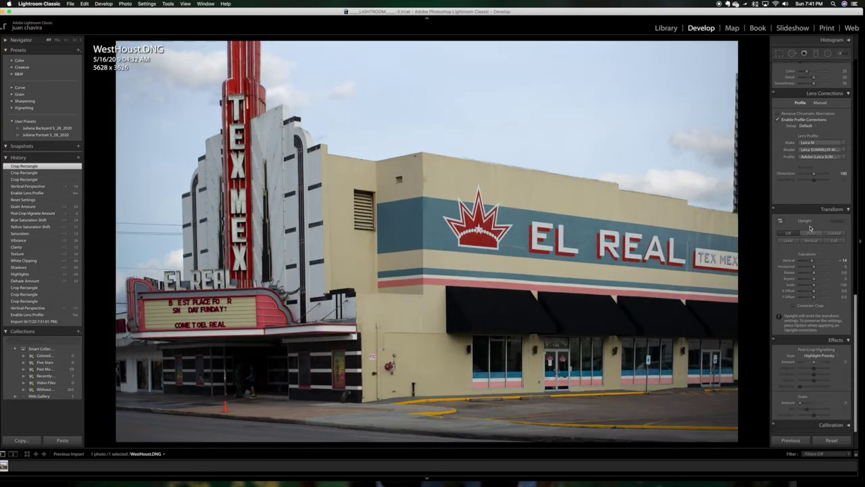
{"action": "scroll", "coordinate": [807, 160], "scroll_direction": "up", "scroll_amount": 15}
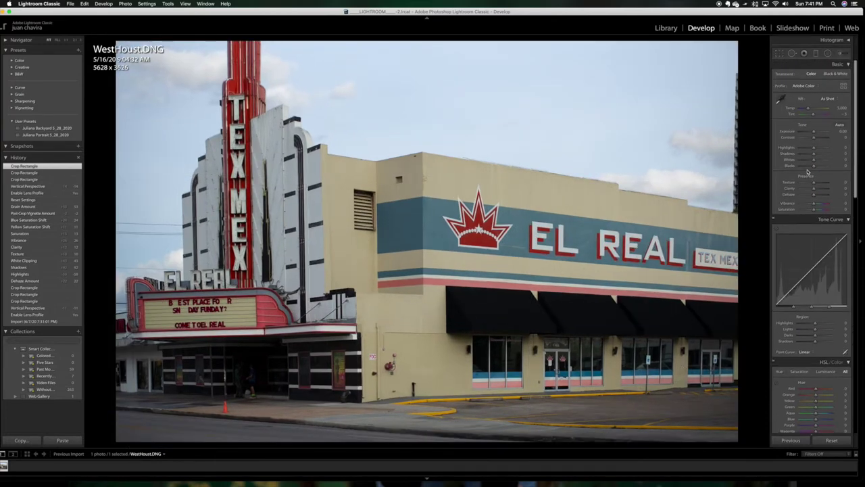
In the Basic panel, set Dehaze +15, Highlights -39, Texture +22 and Vibrance +31
{"action": "left_click_drag", "start_coordinate": [815, 196], "coordinate": [816, 197]}
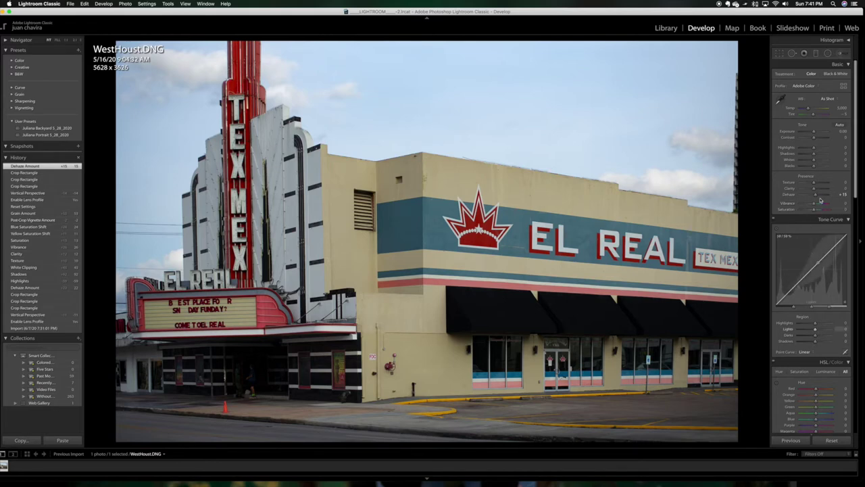
{"action": "left_click", "coordinate": [814, 148]}
{"action": "left_click_drag", "start_coordinate": [814, 150], "coordinate": [817, 168]}
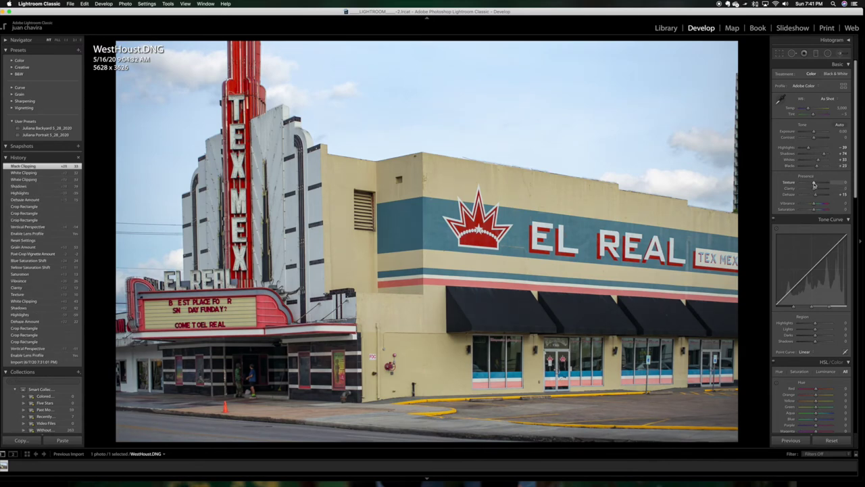
{"action": "left_click_drag", "start_coordinate": [814, 184], "coordinate": [818, 184]}
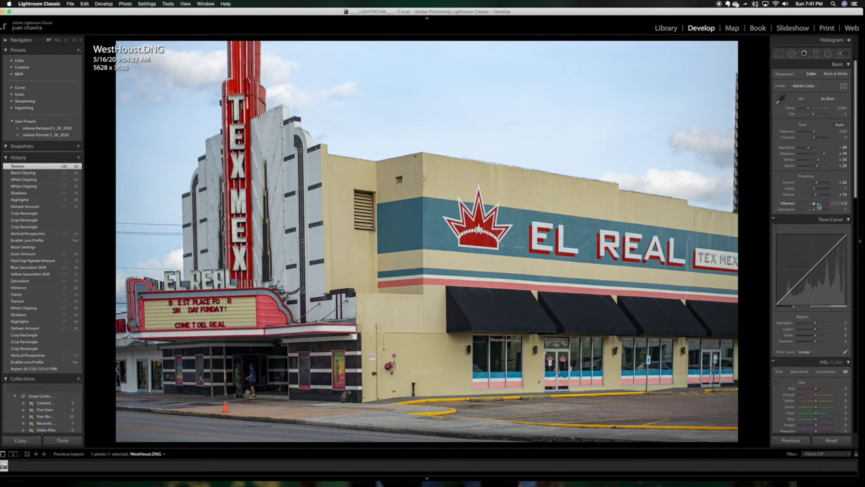
{"action": "left_click_drag", "start_coordinate": [818, 205], "coordinate": [819, 206]}
{"action": "left_click_drag", "start_coordinate": [819, 205], "coordinate": [818, 205]}
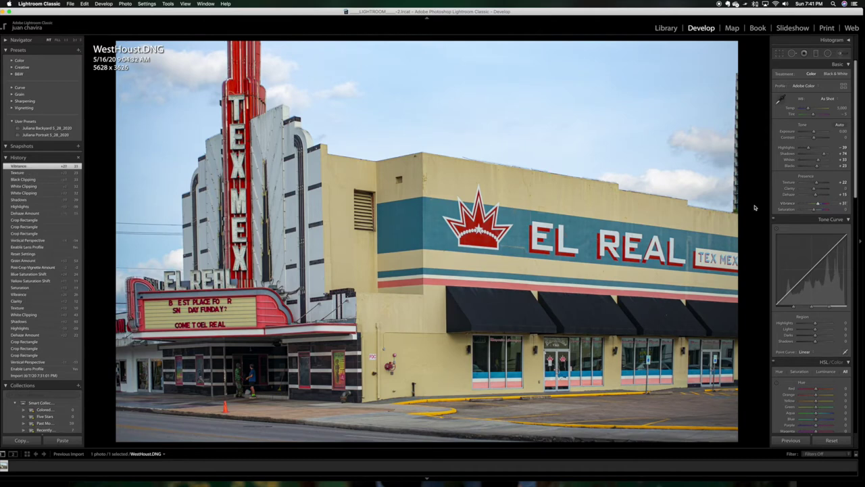
Set the Tone Curve regions to Highlights +14, Lights -7, Darks -8 and Shadows +6
{"action": "scroll", "coordinate": [805, 169], "scroll_direction": "down", "scroll_amount": 5}
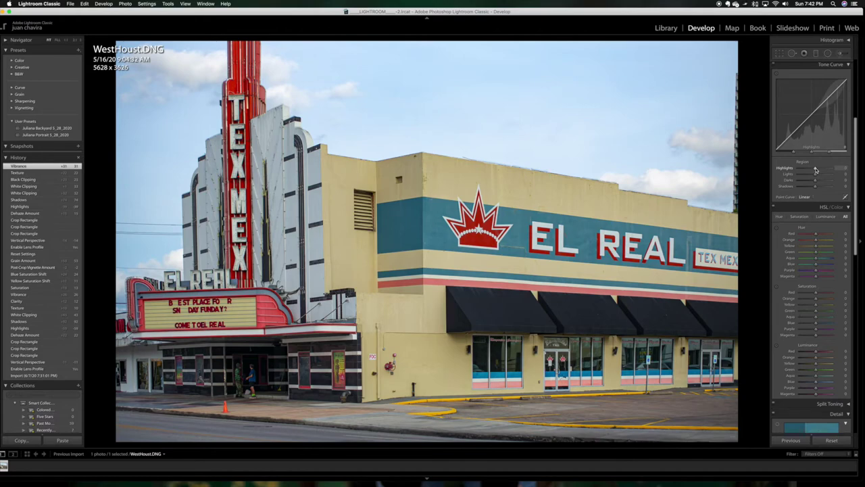
{"action": "left_click_drag", "start_coordinate": [816, 170], "coordinate": [837, 171]}
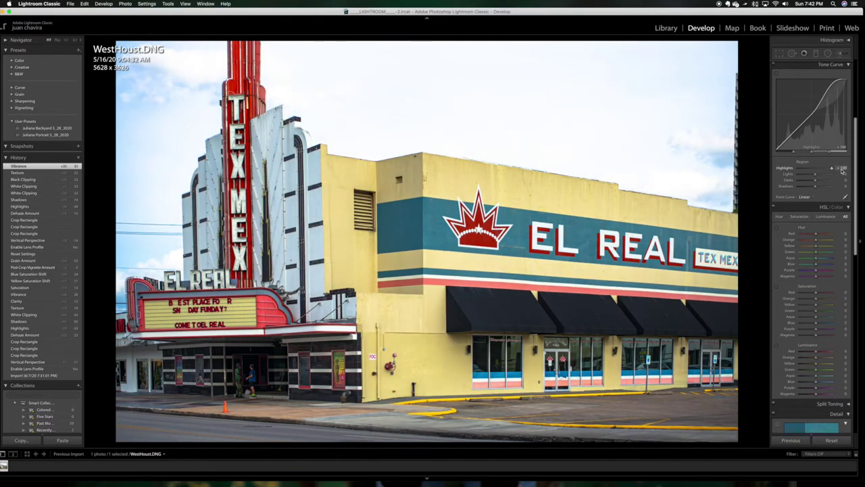
{"action": "double_click", "coordinate": [816, 170]}
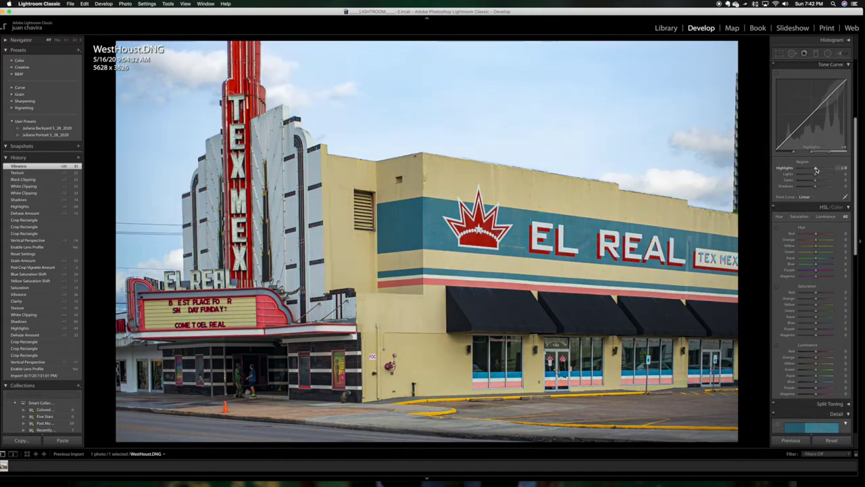
{"action": "left_click_drag", "start_coordinate": [816, 171], "coordinate": [818, 170]}
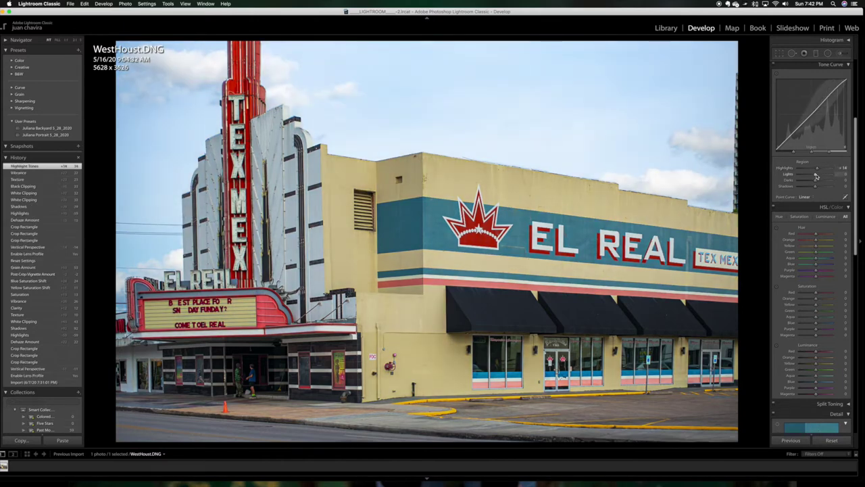
{"action": "mouse_move", "coordinate": [806, 177]}
{"action": "left_mouse_down"}
{"action": "mouse_move", "coordinate": [819, 183]}
{"action": "mouse_move", "coordinate": [797, 184]}
{"action": "mouse_move", "coordinate": [814, 184]}
{"action": "left_mouse_up"}
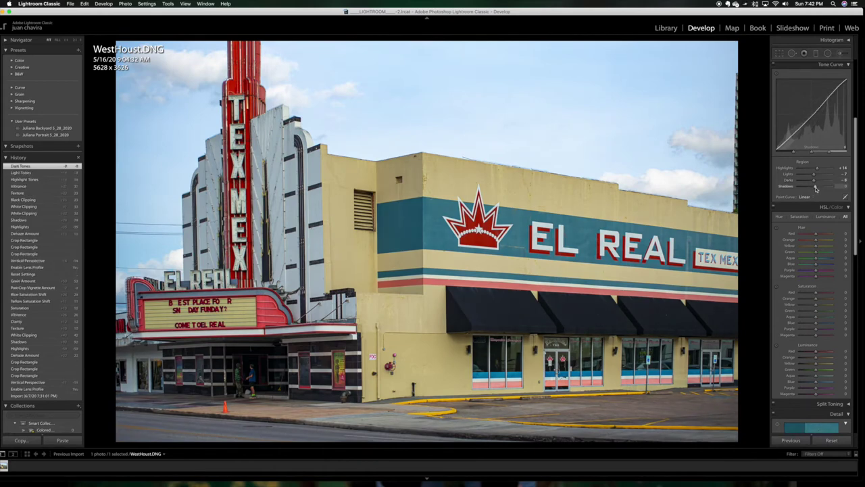
{"action": "left_click_drag", "start_coordinate": [814, 187], "coordinate": [817, 188]}
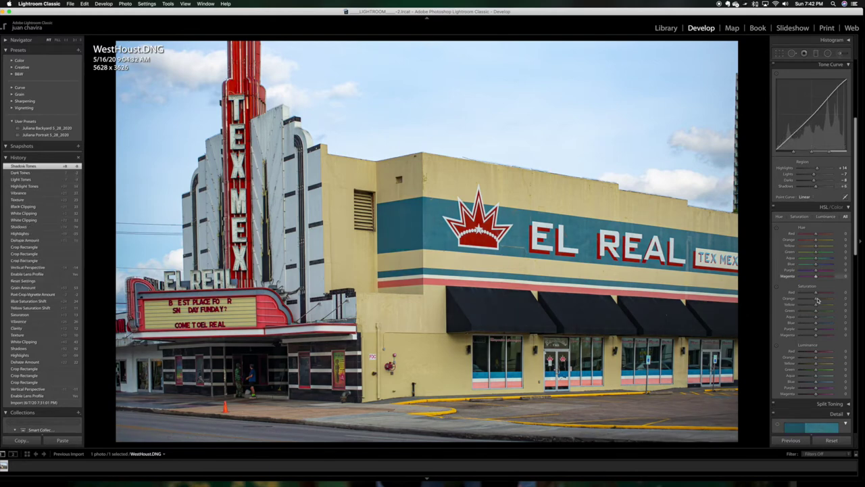
{"action": "scroll", "coordinate": [818, 295], "scroll_direction": "up", "scroll_amount": 5}
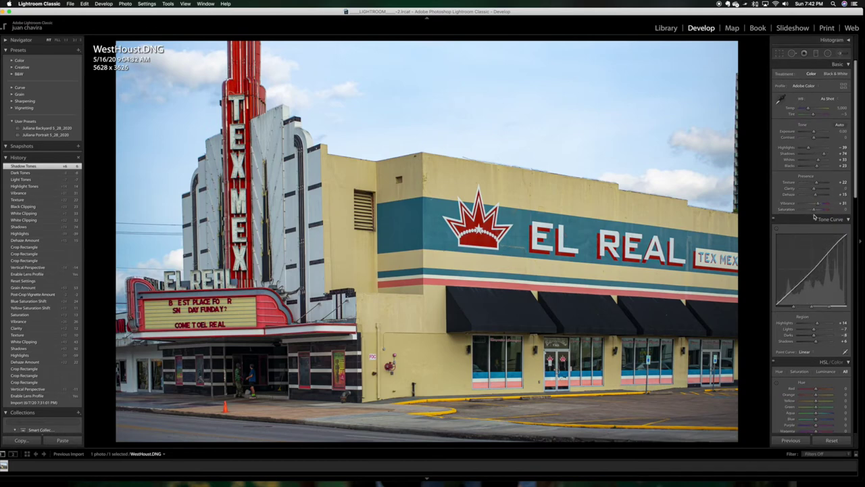
{"action": "scroll", "coordinate": [808, 237], "scroll_direction": "down", "scroll_amount": 10}
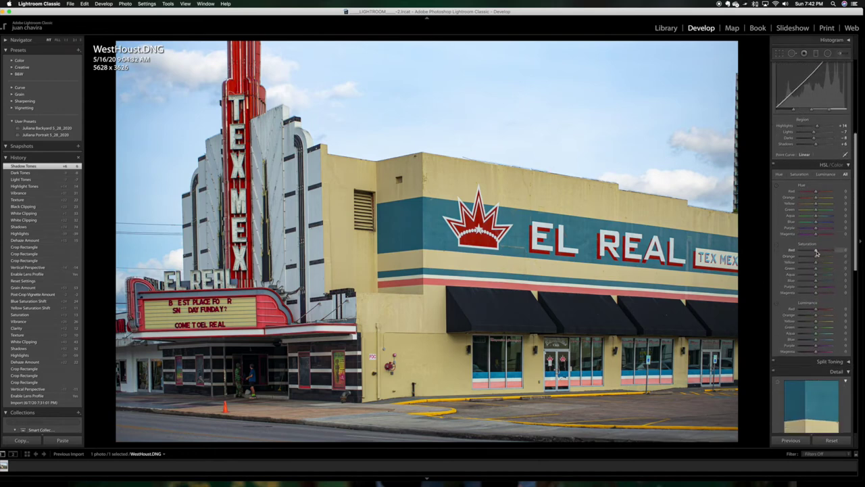
Set HSL saturation to Red +33, Blue +17 and Yellow about +27
{"action": "left_click_drag", "start_coordinate": [816, 251], "coordinate": [787, 255]}
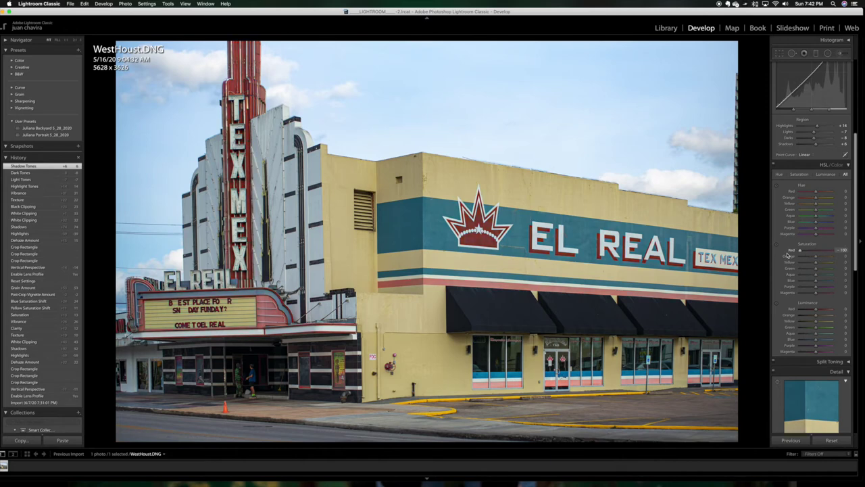
{"action": "left_click_drag", "start_coordinate": [788, 254], "coordinate": [819, 253]}
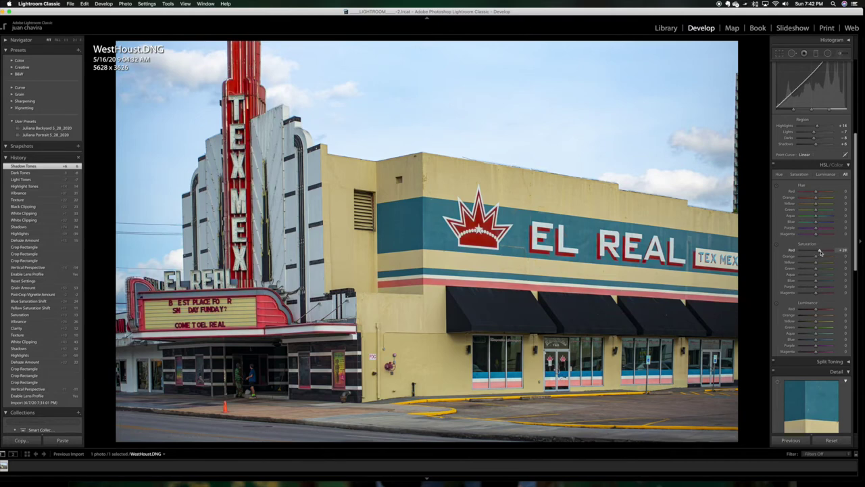
{"action": "left_click_drag", "start_coordinate": [820, 252], "coordinate": [823, 252]}
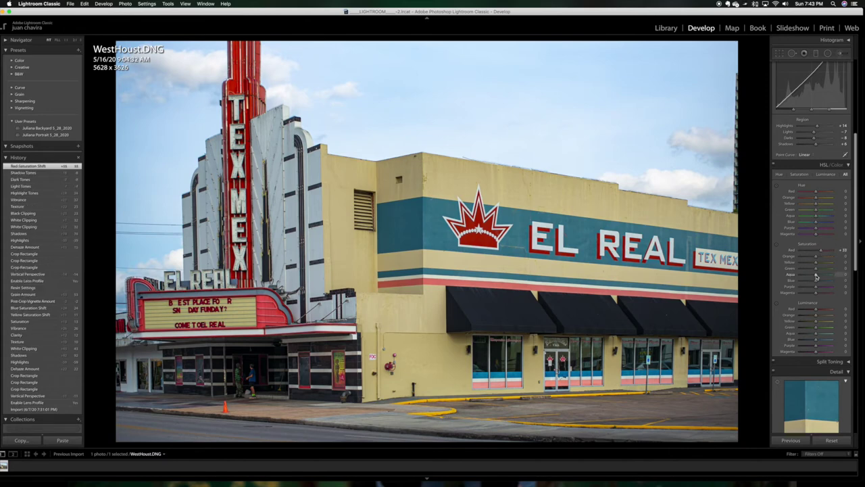
{"action": "mouse_move", "coordinate": [816, 278]}
{"action": "left_mouse_down"}
{"action": "mouse_move", "coordinate": [792, 286]}
{"action": "mouse_move", "coordinate": [819, 282]}
{"action": "left_mouse_up"}
{"action": "scroll", "coordinate": [819, 283], "scroll_direction": "down", "scroll_amount": 15}
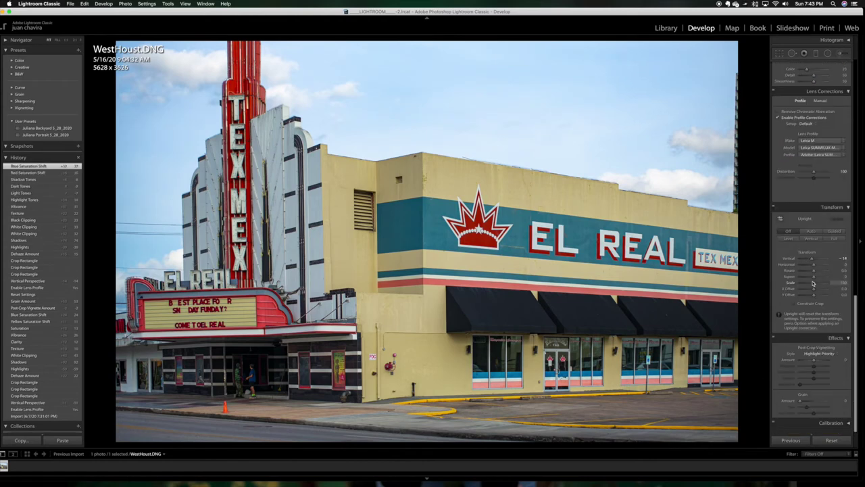
{"action": "scroll", "coordinate": [814, 282], "scroll_direction": "up", "scroll_amount": 1}
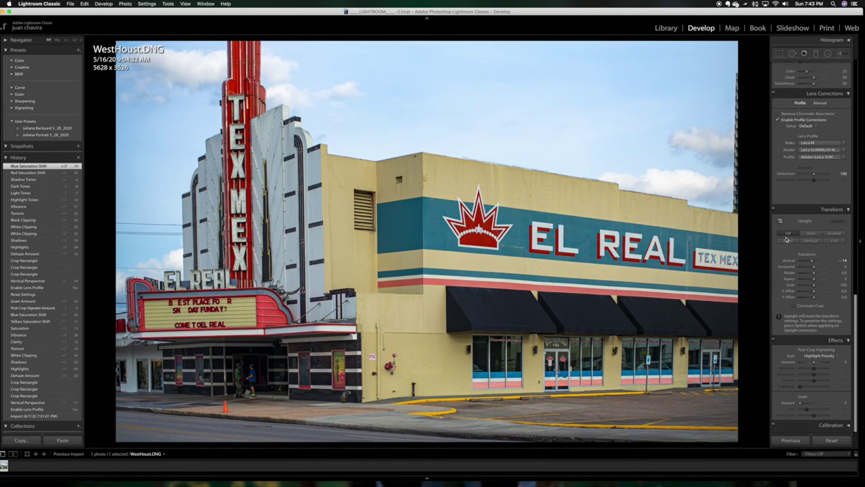
{"action": "scroll", "coordinate": [787, 241], "scroll_direction": "up", "scroll_amount": 7}
{"action": "scroll", "coordinate": [786, 239], "scroll_direction": "up", "scroll_amount": 6}
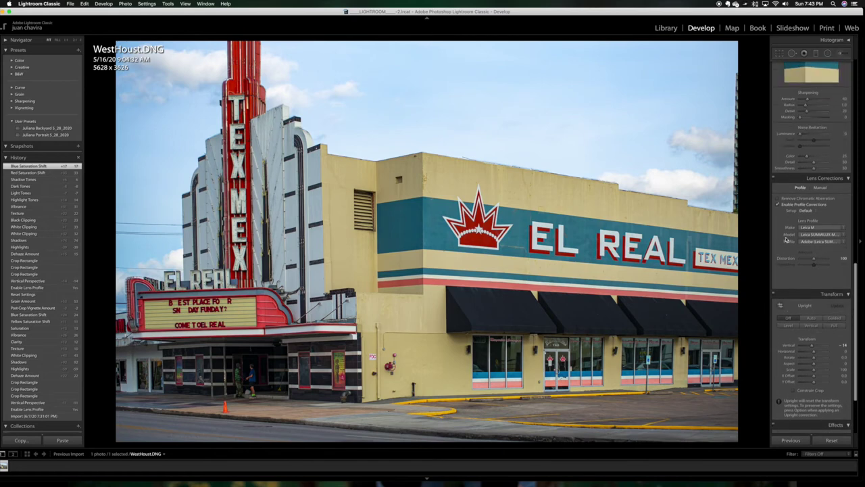
{"action": "scroll", "coordinate": [787, 240], "scroll_direction": "up", "scroll_amount": 20}
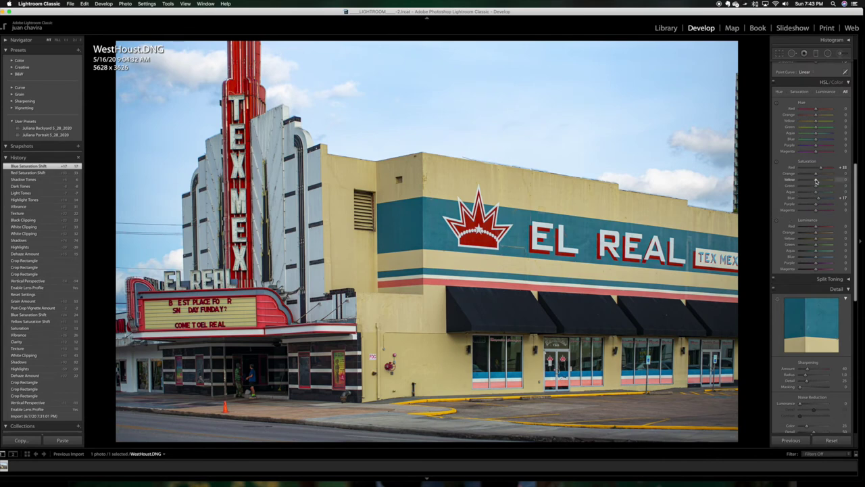
{"action": "mouse_move", "coordinate": [816, 182]}
{"action": "left_mouse_down"}
{"action": "mouse_move", "coordinate": [808, 181]}
{"action": "mouse_move", "coordinate": [820, 182]}
{"action": "left_mouse_up"}
Add a subtle Highlight Priority post-crop vignette to darken the photo's edges
{"action": "scroll", "coordinate": [837, 278], "scroll_direction": "down", "scroll_amount": 10}
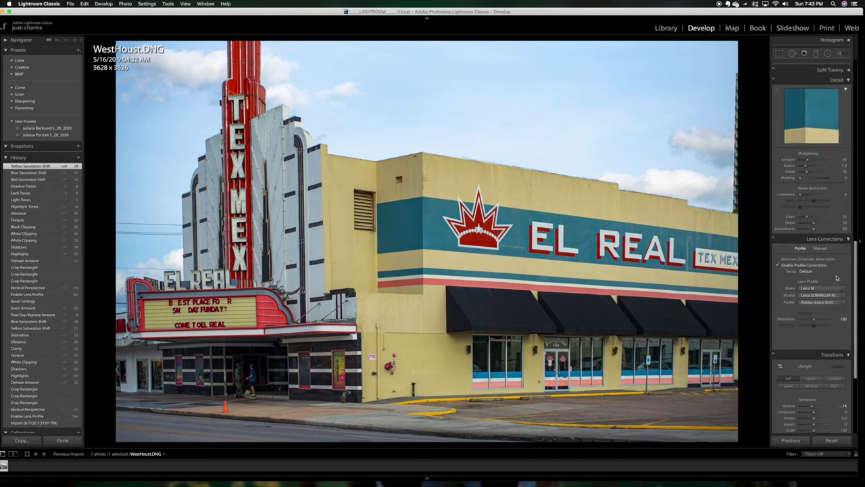
{"action": "scroll", "coordinate": [836, 277], "scroll_direction": "down", "scroll_amount": 2}
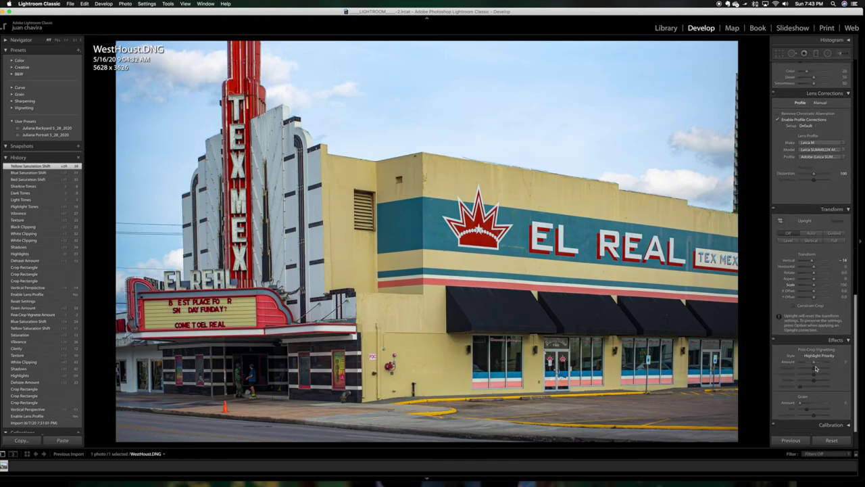
{"action": "left_click_drag", "start_coordinate": [816, 363], "coordinate": [814, 364]}
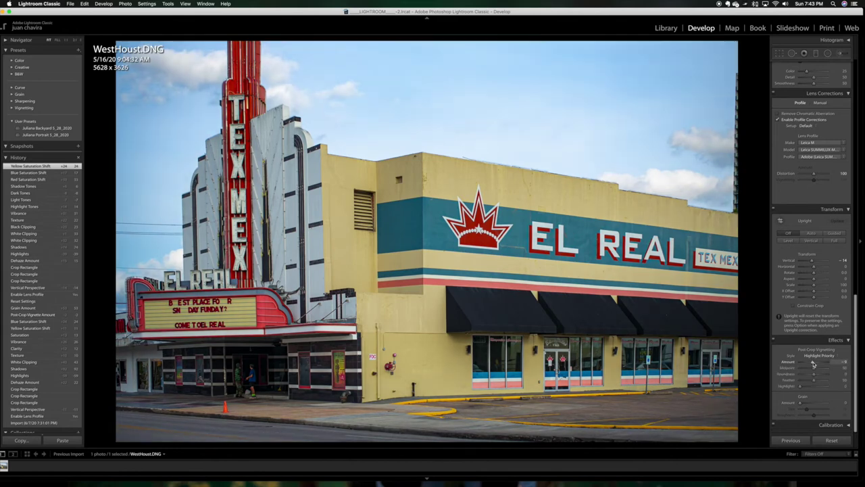
{"action": "left_click_drag", "start_coordinate": [813, 364], "coordinate": [813, 364]}
Add heavy film grain with the Effects Grain Amount slider
{"action": "scroll", "coordinate": [814, 364], "scroll_direction": "up", "scroll_amount": 5}
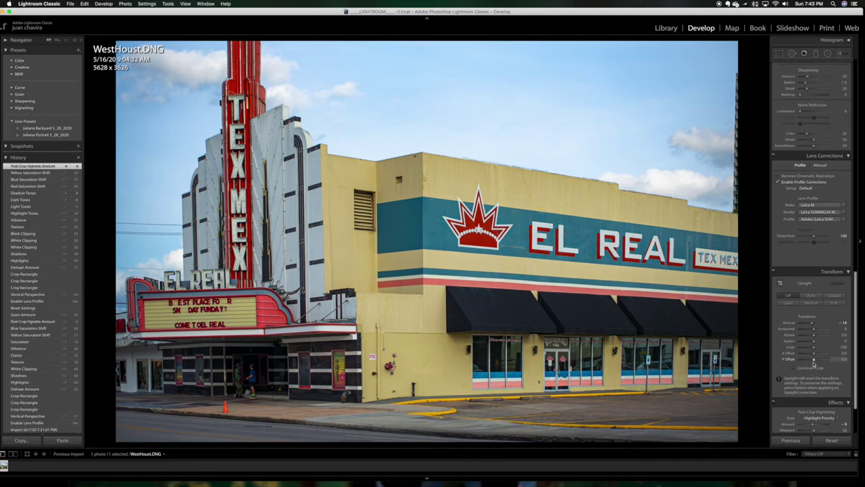
{"action": "scroll", "coordinate": [814, 364], "scroll_direction": "up", "scroll_amount": 10}
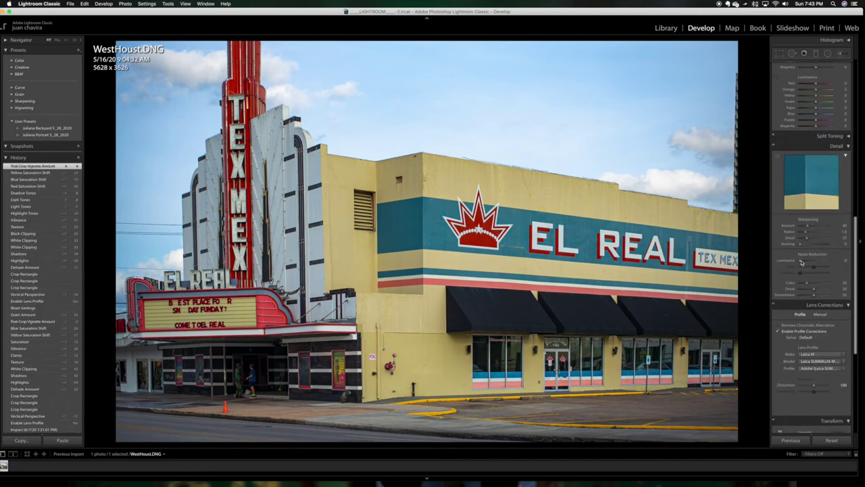
{"action": "scroll", "coordinate": [804, 260], "scroll_direction": "up", "scroll_amount": 5}
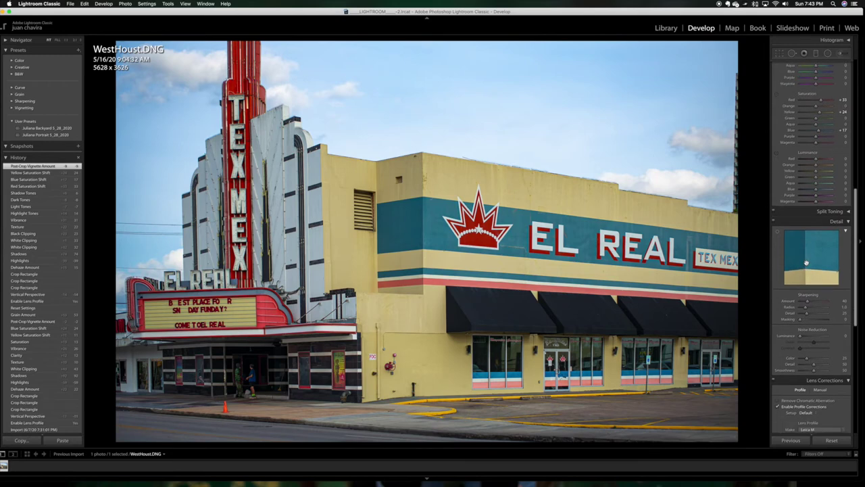
{"action": "scroll", "coordinate": [806, 262], "scroll_direction": "down", "scroll_amount": 20}
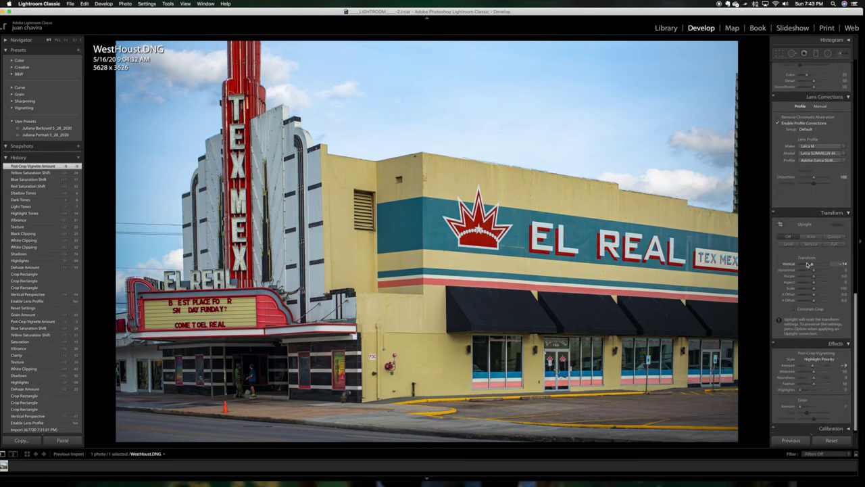
{"action": "scroll", "coordinate": [808, 265], "scroll_direction": "down", "scroll_amount": 1}
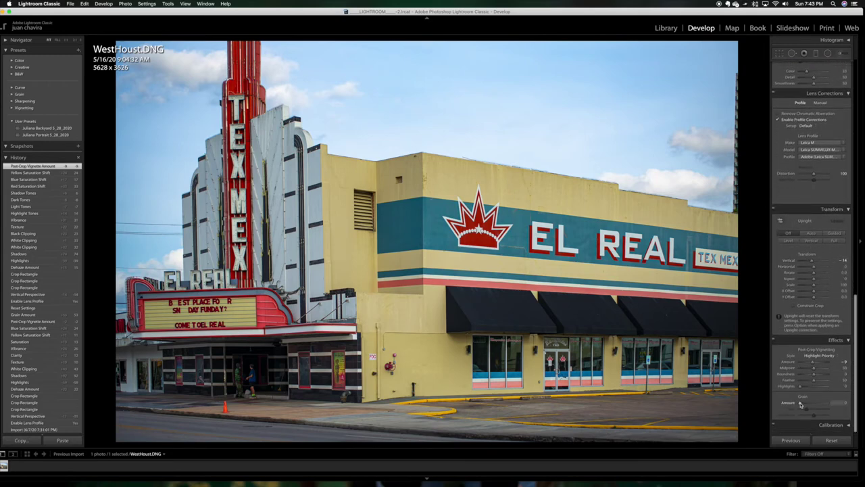
{"action": "left_click_drag", "start_coordinate": [801, 403], "coordinate": [830, 403]}
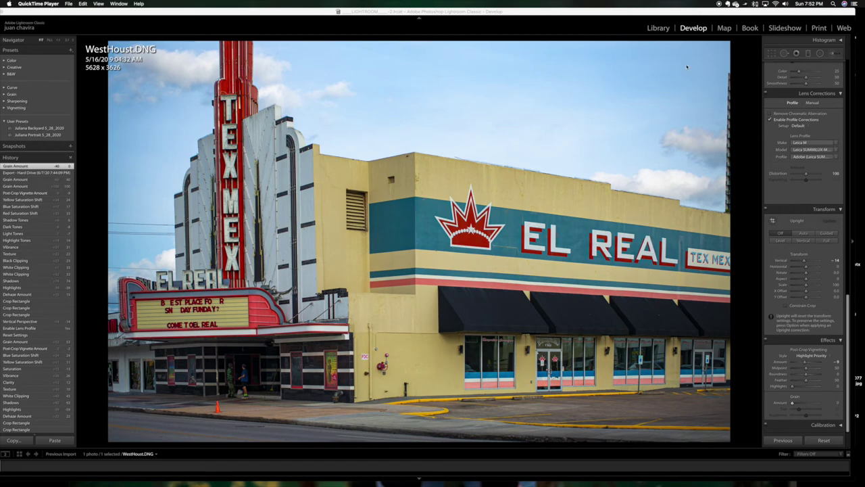
Trim a sliver off the crop's right side, leaving the photo 5543 x 3626
{"action": "left_click", "coordinate": [772, 53]}
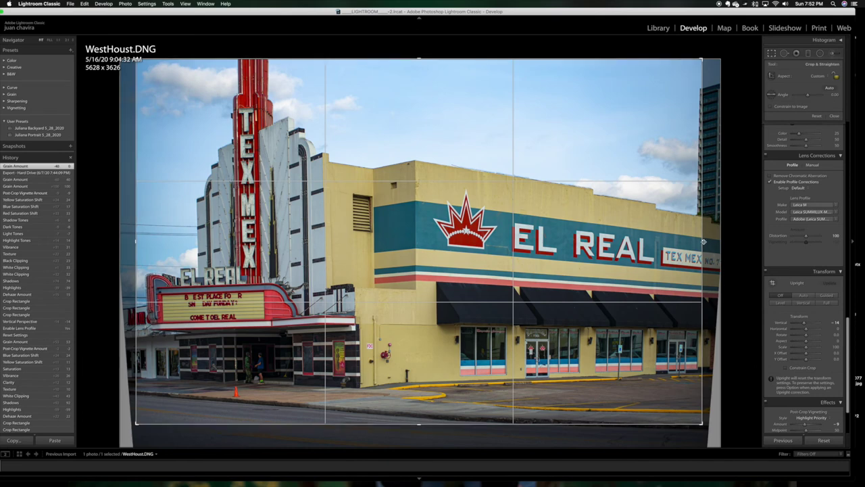
{"action": "left_click_drag", "start_coordinate": [703, 241], "coordinate": [697, 242]}
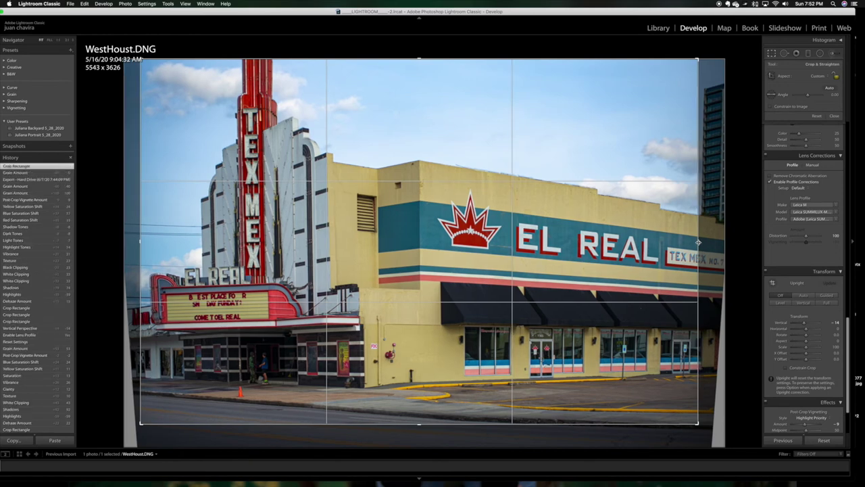
{"action": "key", "text": "Return"}
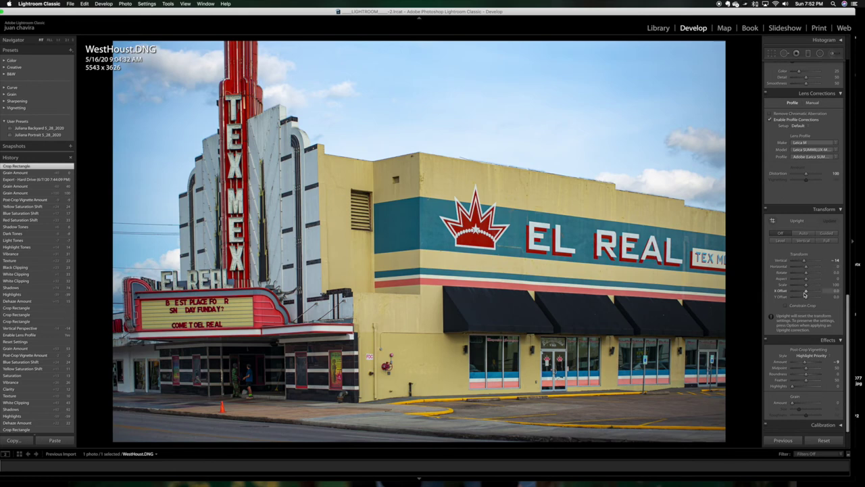
{"action": "scroll", "coordinate": [822, 308], "scroll_direction": "down", "scroll_amount": 1}
Try higher and lower grain values, then enter a Grain Amount of exactly 50
{"action": "scroll", "coordinate": [798, 324], "scroll_direction": "up", "scroll_amount": 1}
{"action": "left_click_drag", "start_coordinate": [793, 404], "coordinate": [823, 405]}
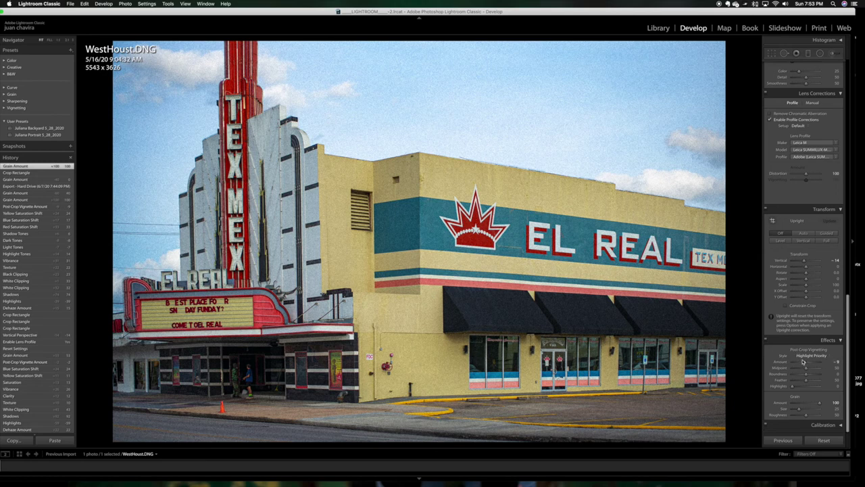
{"action": "left_click_drag", "start_coordinate": [820, 404], "coordinate": [802, 405]}
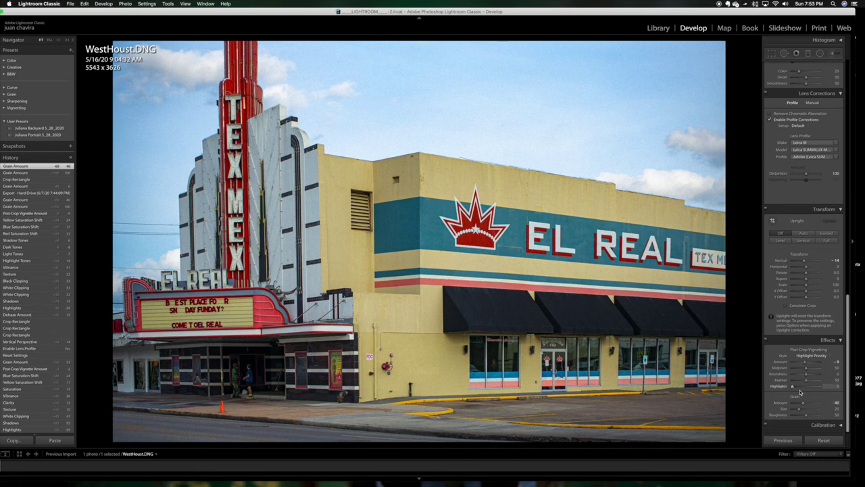
{"action": "left_click_drag", "start_coordinate": [801, 404], "coordinate": [805, 404]}
{"action": "left_click", "coordinate": [834, 402]}
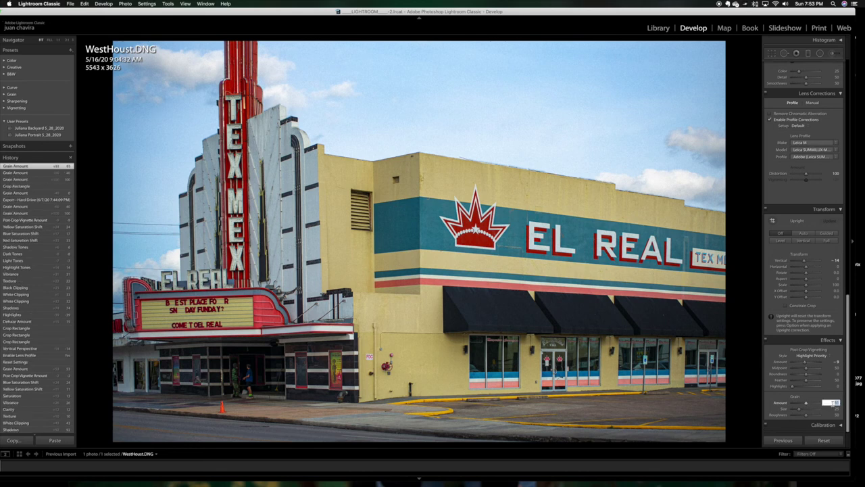
{"action": "type", "text": "50"}
{"action": "key", "text": "Return"}
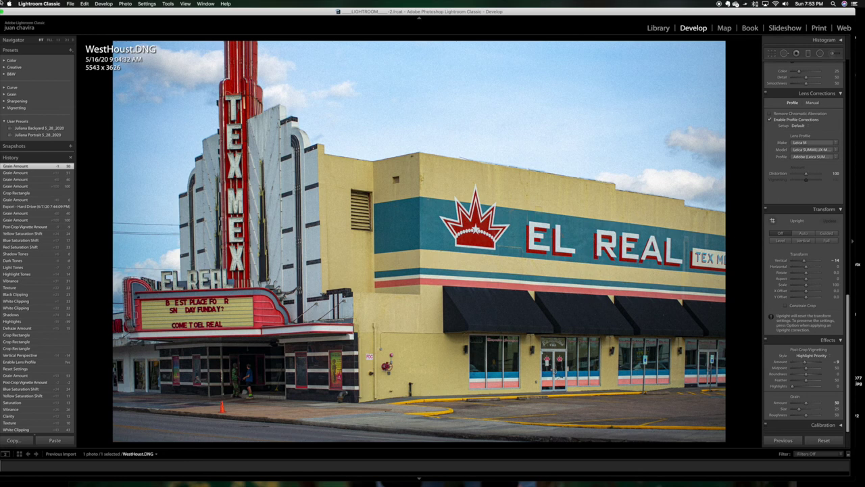
Export the photo as JPEG, overwriting WestHoust.jpg in the Untitled Export folder
{"action": "left_click", "coordinate": [67, 3]}
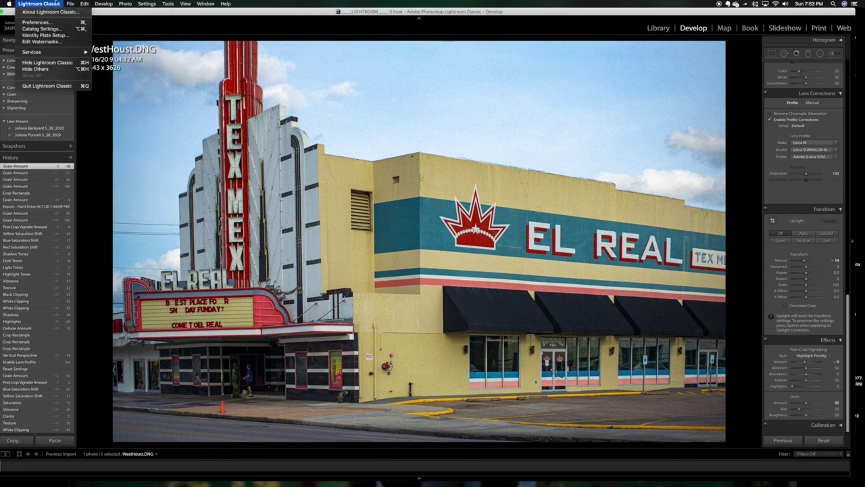
{"action": "mouse_move", "coordinate": [80, 77]}
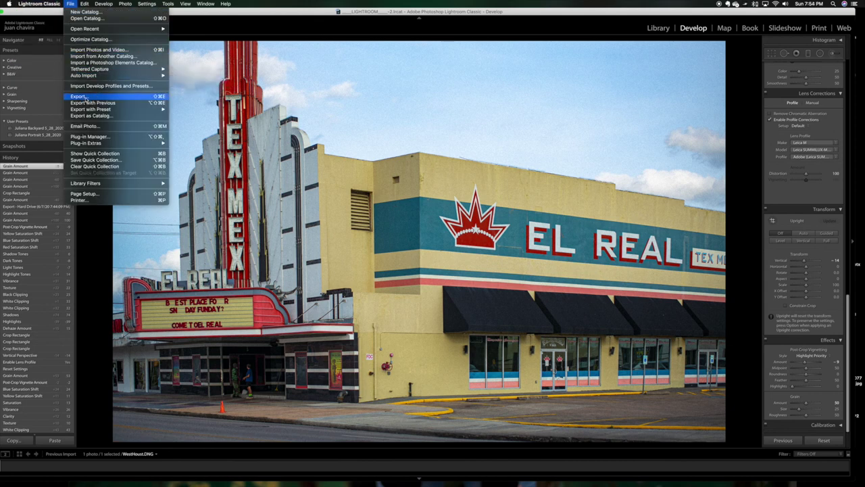
{"action": "left_click", "coordinate": [84, 97]}
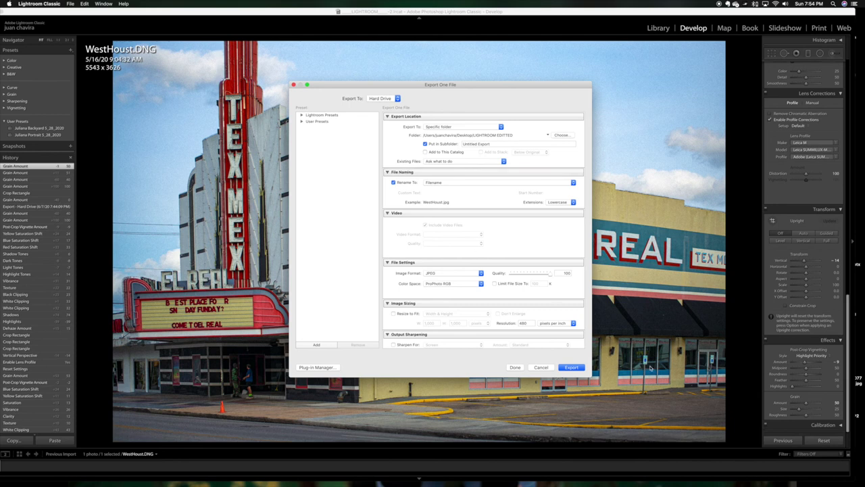
{"action": "left_click", "coordinate": [572, 368]}
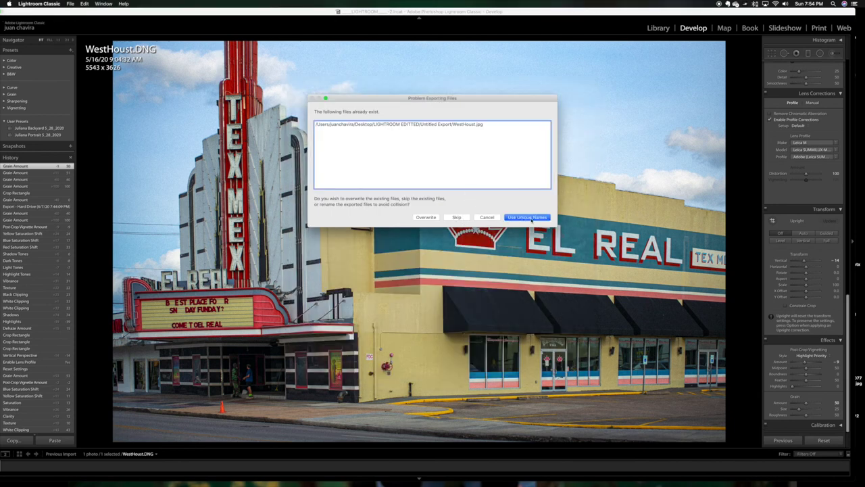
{"action": "left_click", "coordinate": [426, 217]}
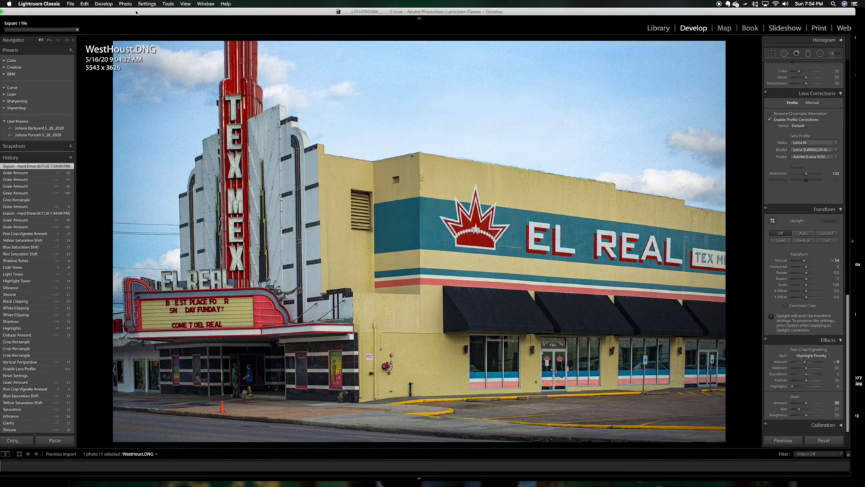
{"action": "left_click_drag", "start_coordinate": [129, 14], "coordinate": [164, 15]}
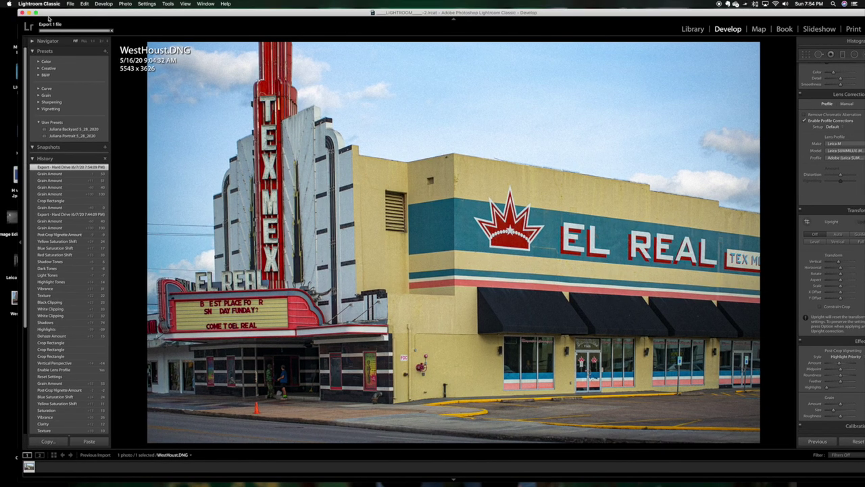
Open LIGHTROOM EDITTED, then Untitled Export, and view WestHoust.jpg in Preview
{"action": "left_click_drag", "start_coordinate": [51, 13], "coordinate": [164, 67]}
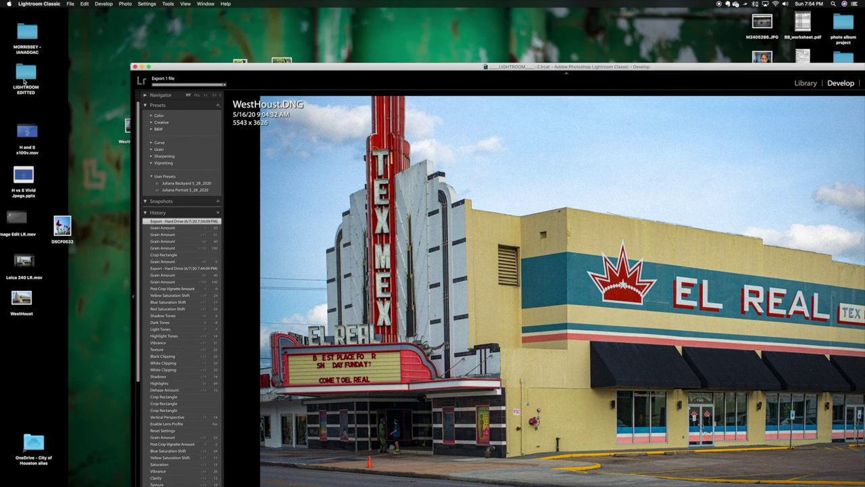
{"action": "left_click", "coordinate": [26, 80]}
{"action": "double_click", "coordinate": [35, 75]}
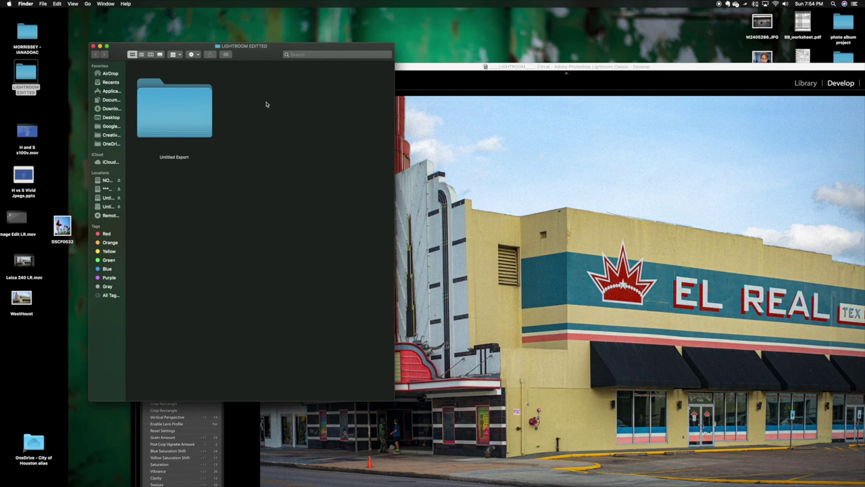
{"action": "double_click", "coordinate": [196, 109]}
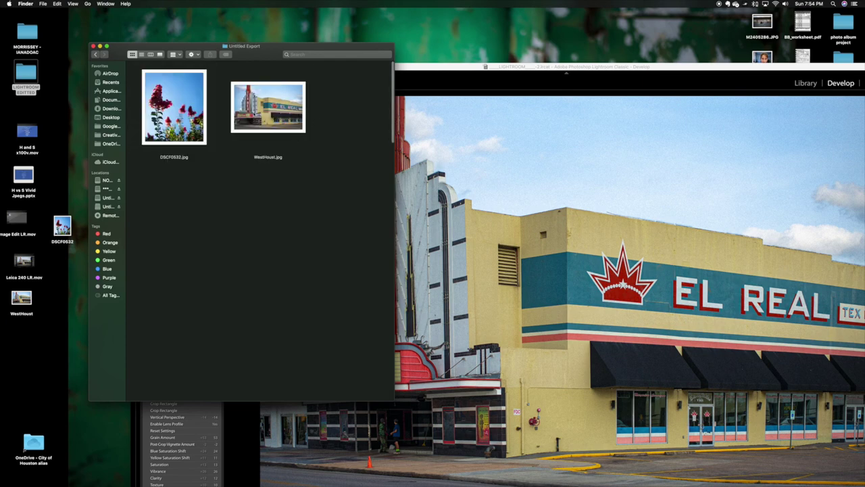
{"action": "double_click", "coordinate": [284, 112]}
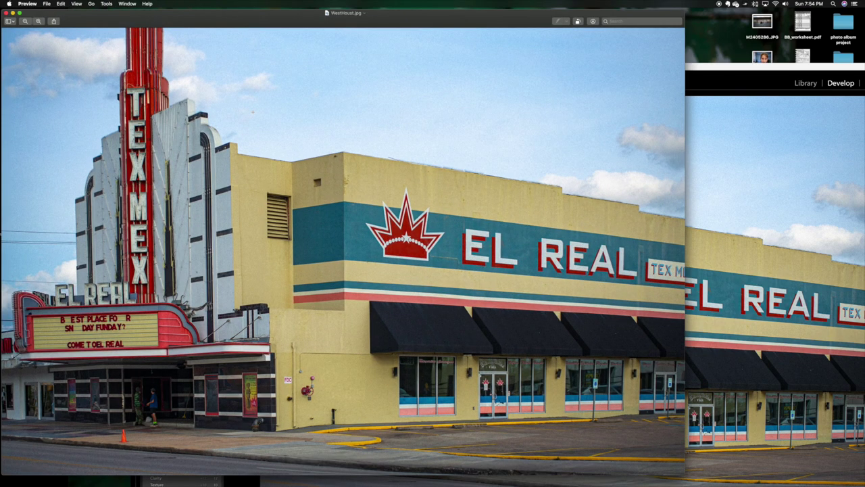
Shift the Preview window right and widen it to see the finished WestHoust.jpg larger
{"action": "left_click_drag", "start_coordinate": [386, 25], "coordinate": [422, 24]}
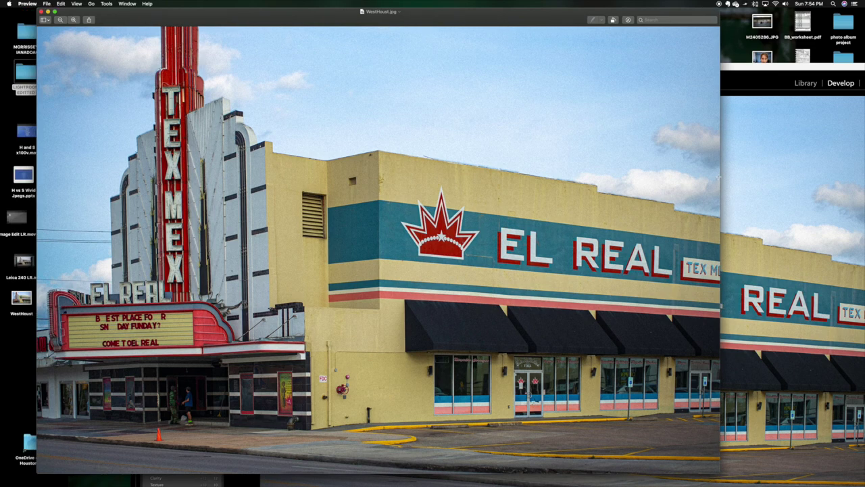
{"action": "left_click_drag", "start_coordinate": [720, 177], "coordinate": [814, 182]}
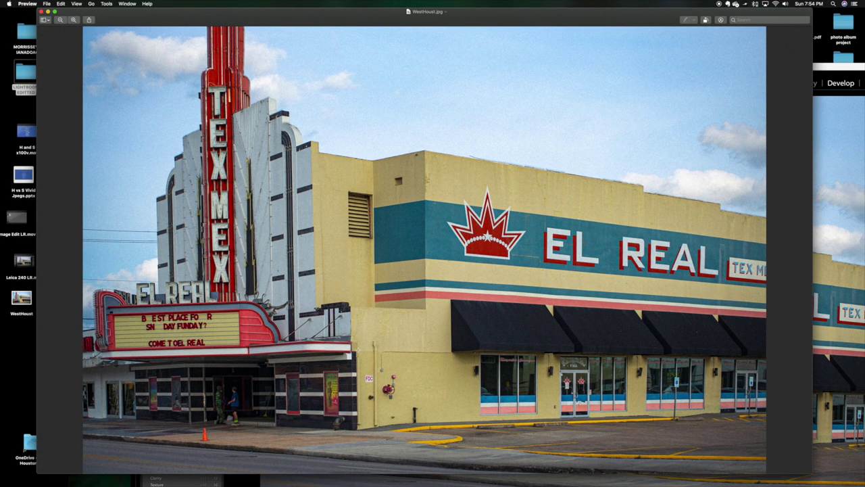